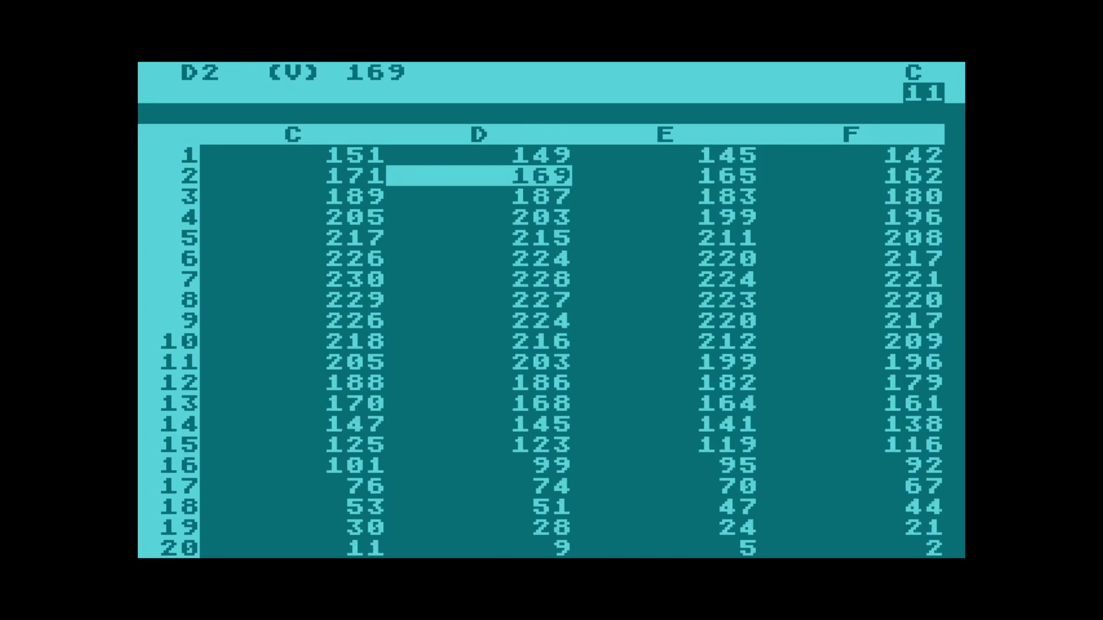
Step: Save the worksheet as the VisiCalc file d2:circle.vs
{"action": "key", "text": "slash"}
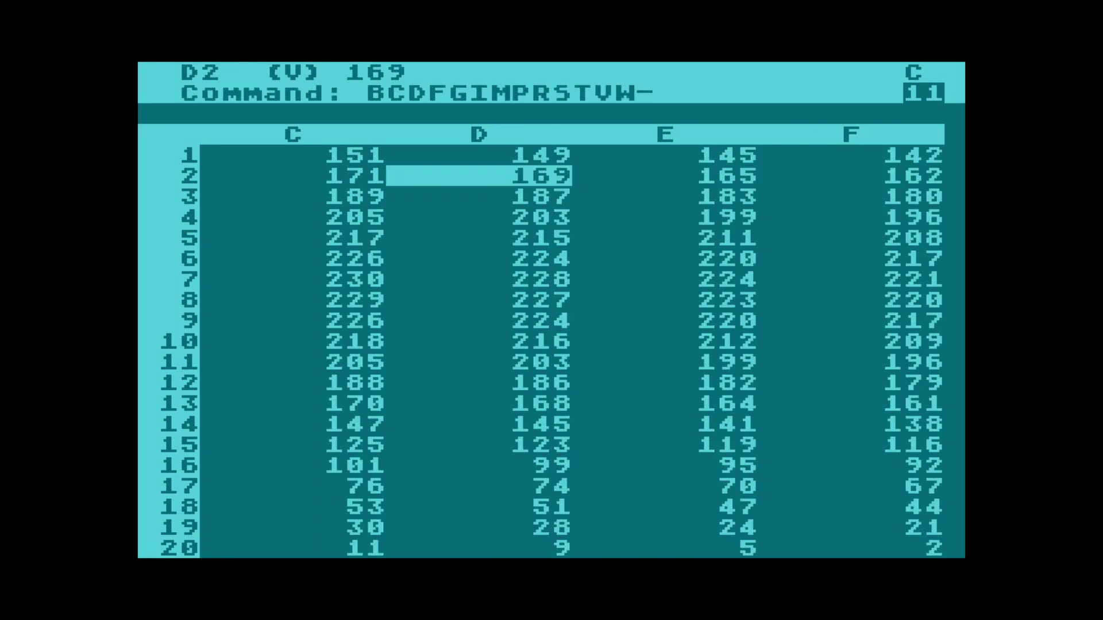
{"action": "key", "text": "s"}
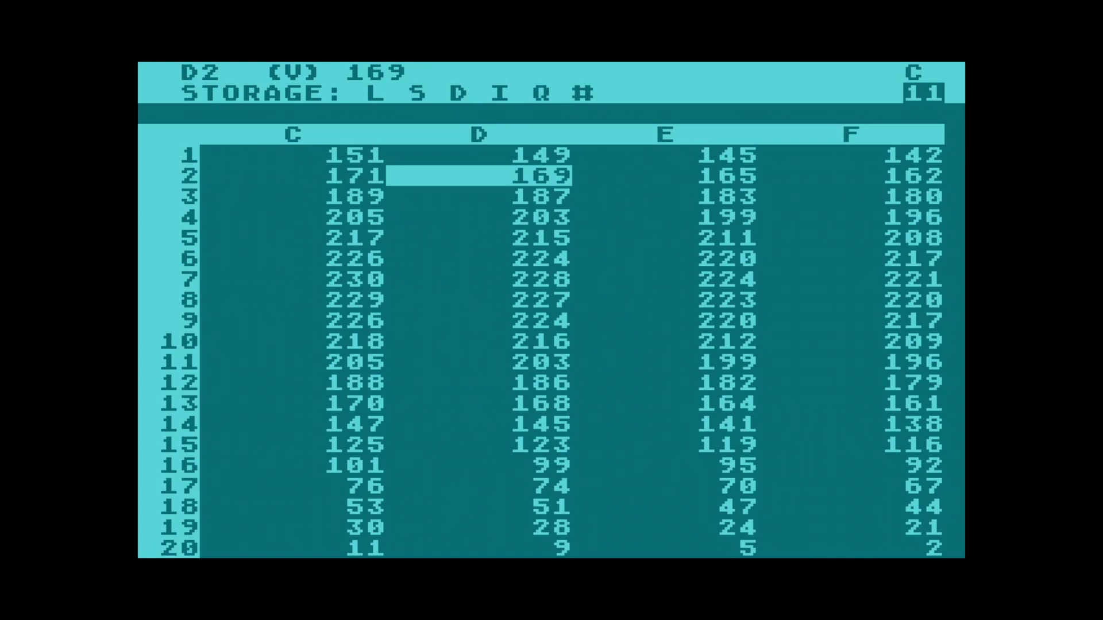
{"action": "key", "text": "s"}
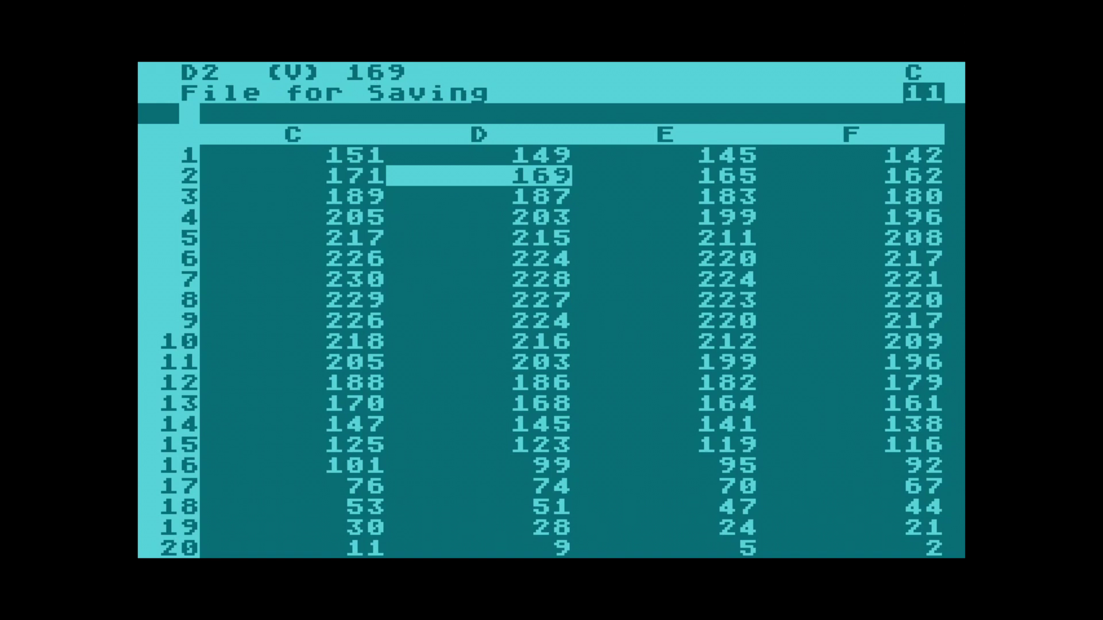
{"action": "type", "text": "d2:"}
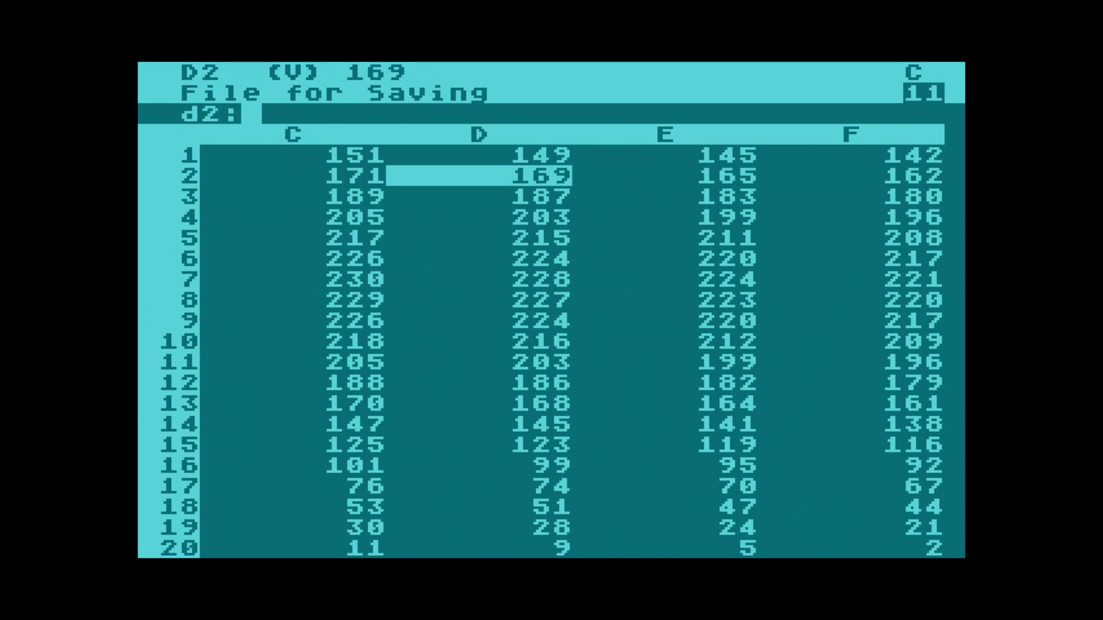
{"action": "type", "text": "circle"}
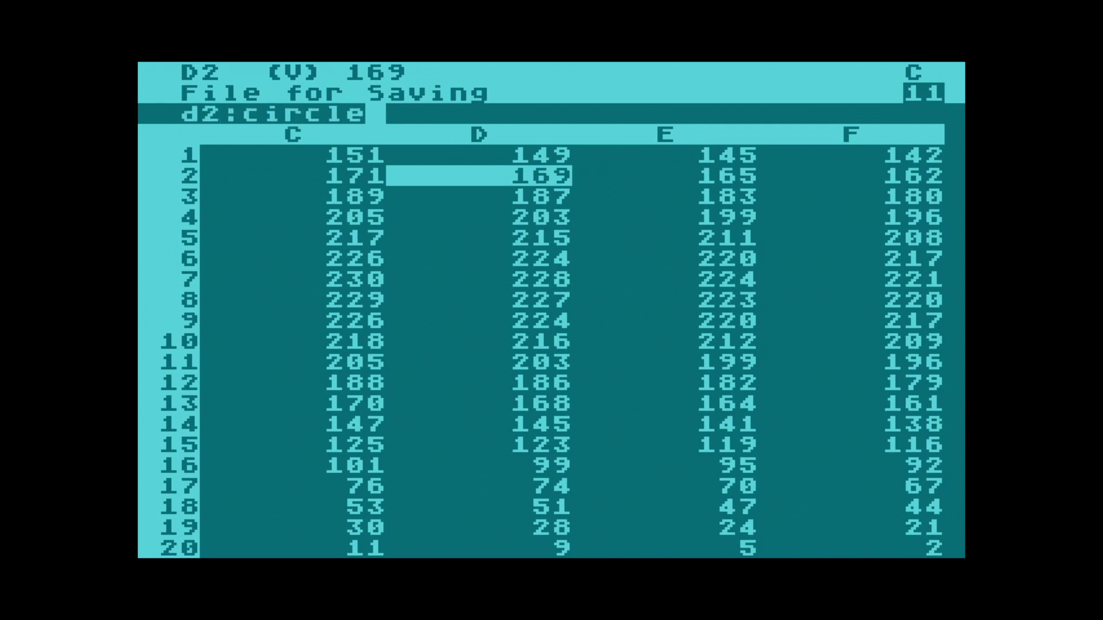
{"action": "type", "text": ".vs"}
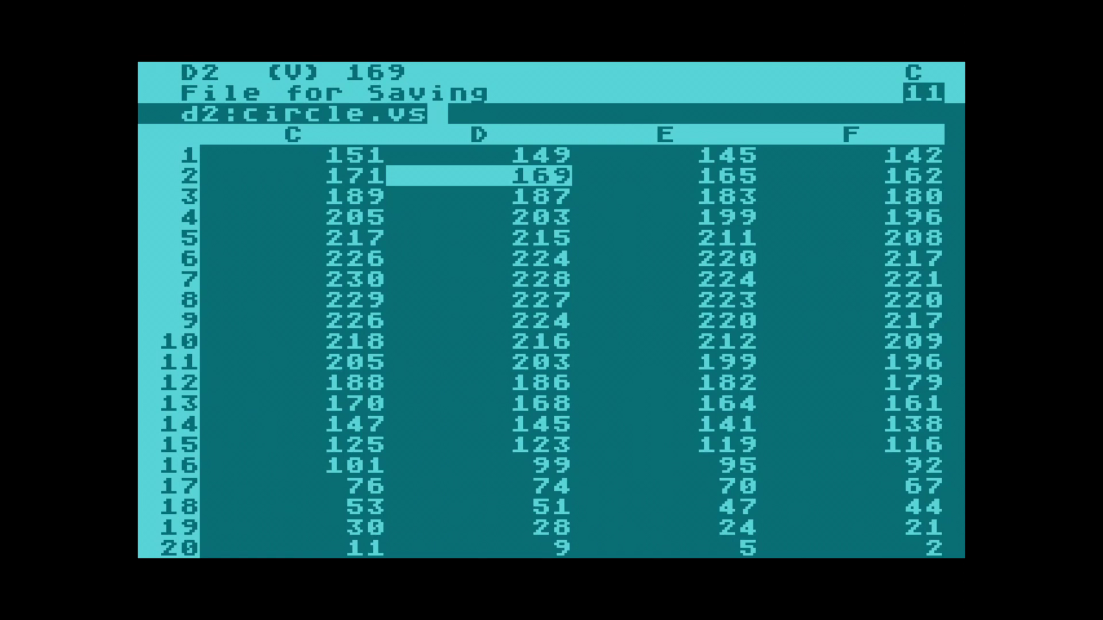
{"action": "key", "text": "Return"}
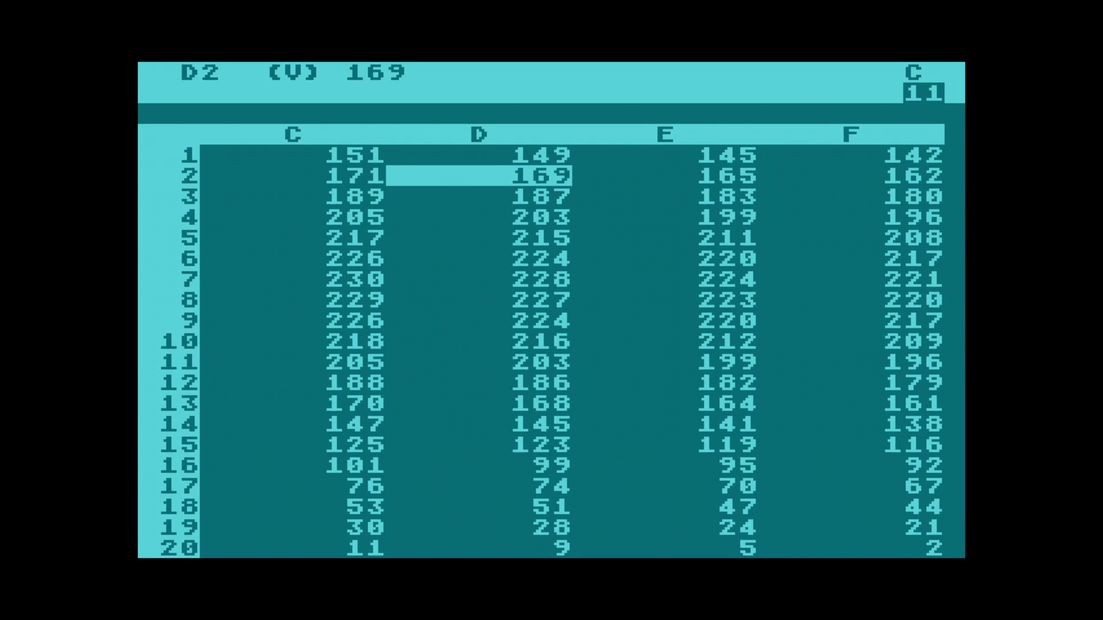
Step: Start a DIF data export of the sheet to d2:circle.dif
{"action": "key", "text": "slash"}
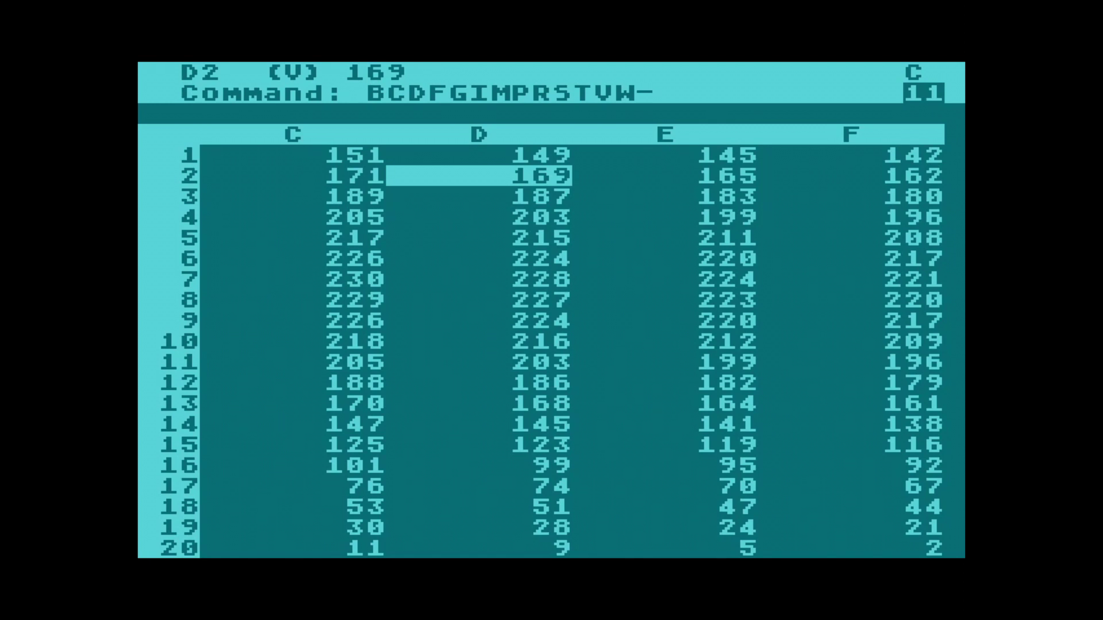
{"action": "key", "text": "s"}
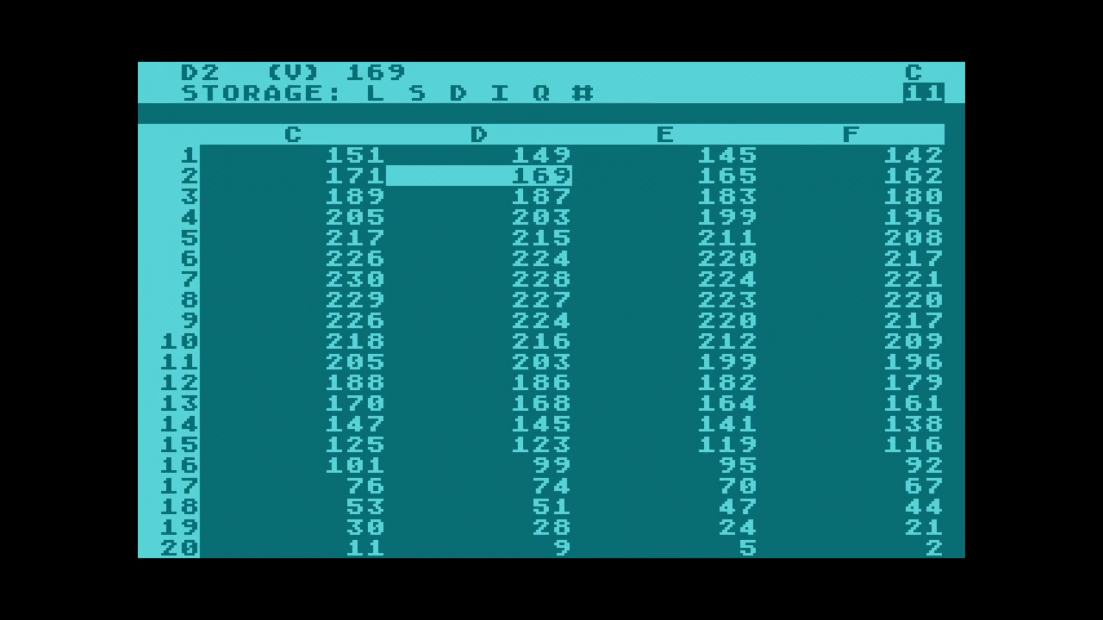
{"action": "key", "text": "numbersign"}
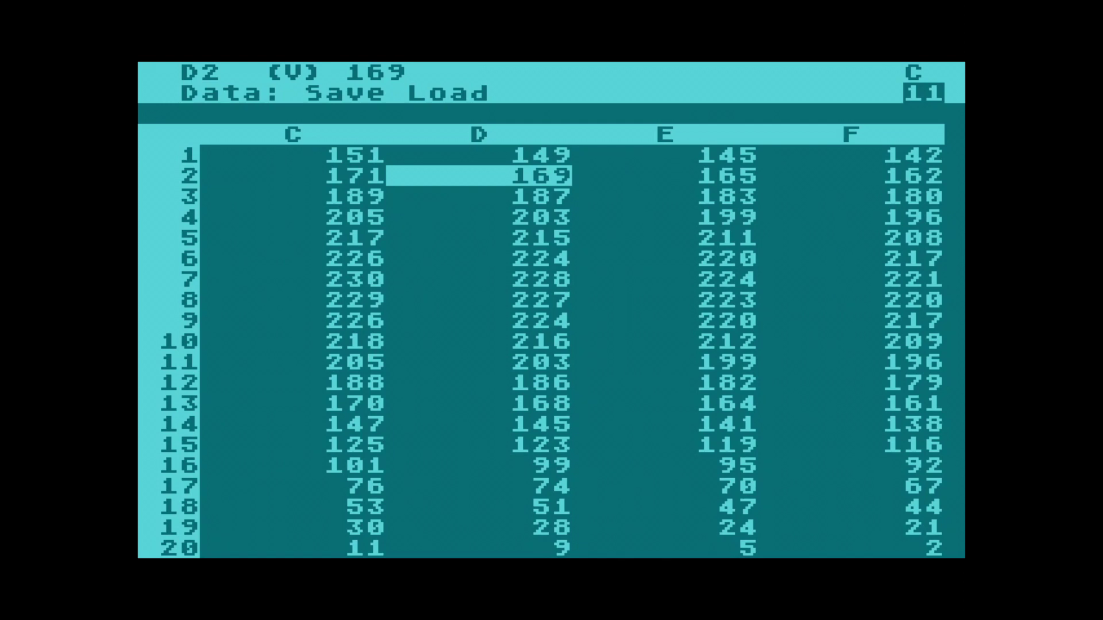
{"action": "key", "text": "s"}
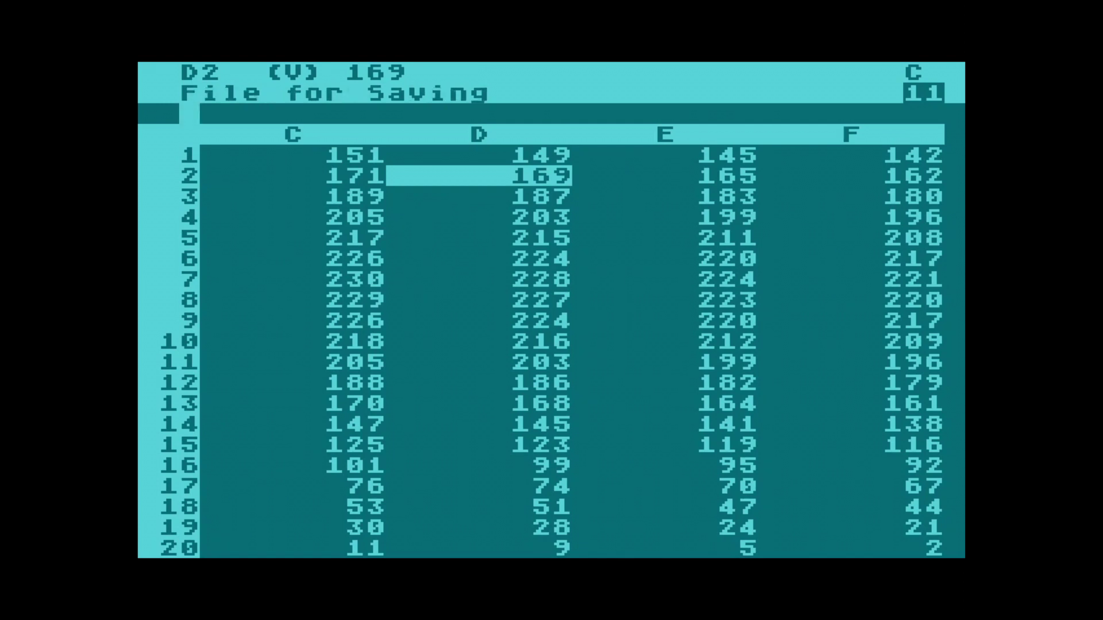
{"action": "type", "text": "d2:"}
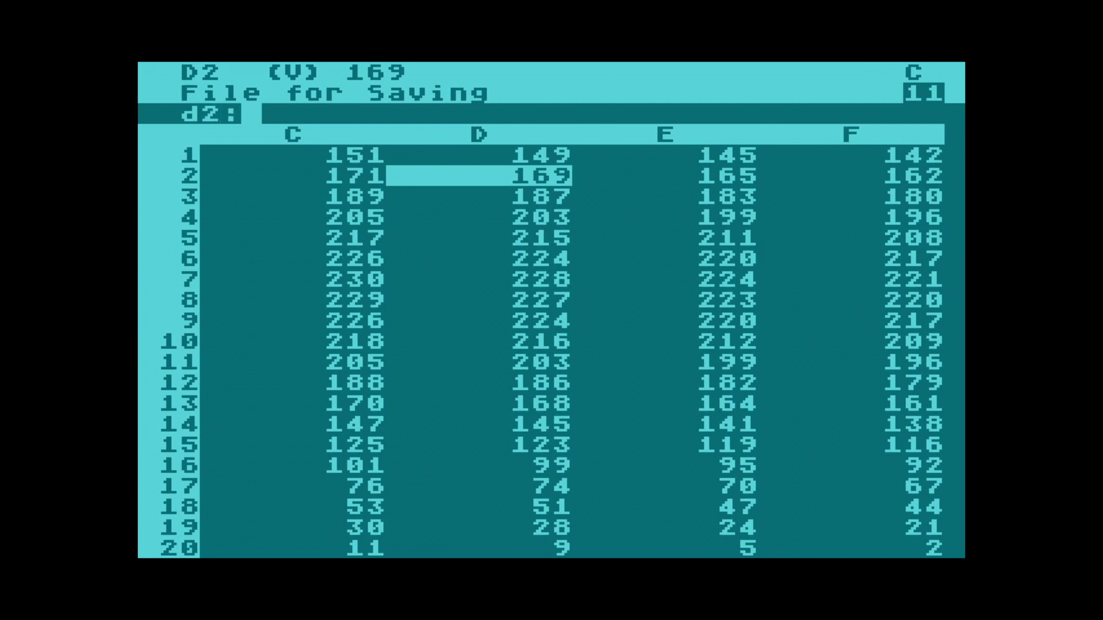
{"action": "type", "text": "circle"}
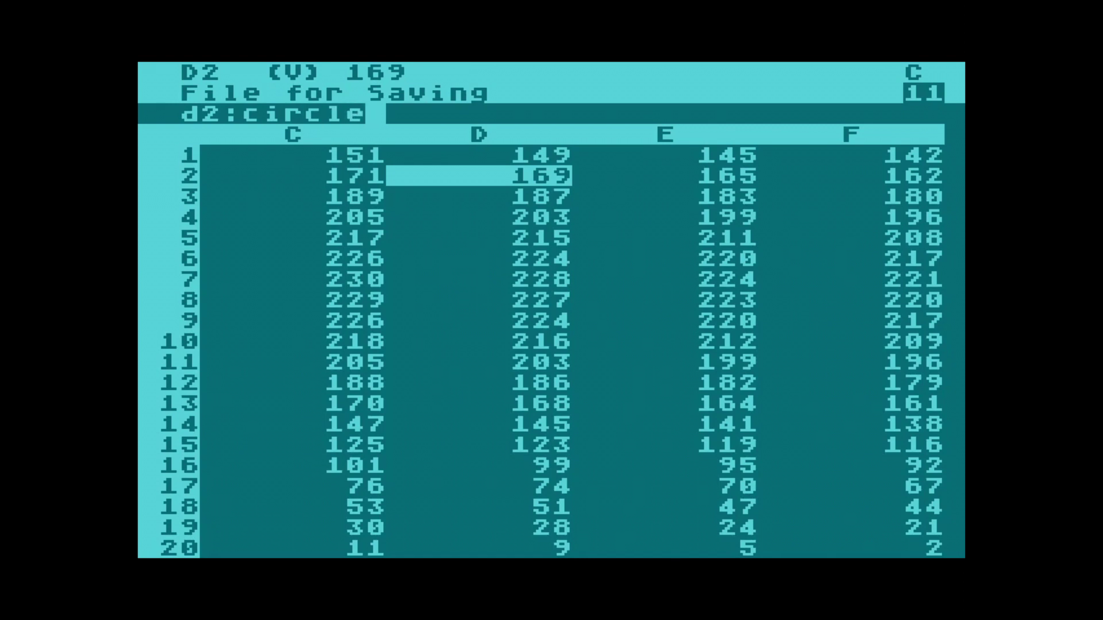
{"action": "type", "text": ".dif"}
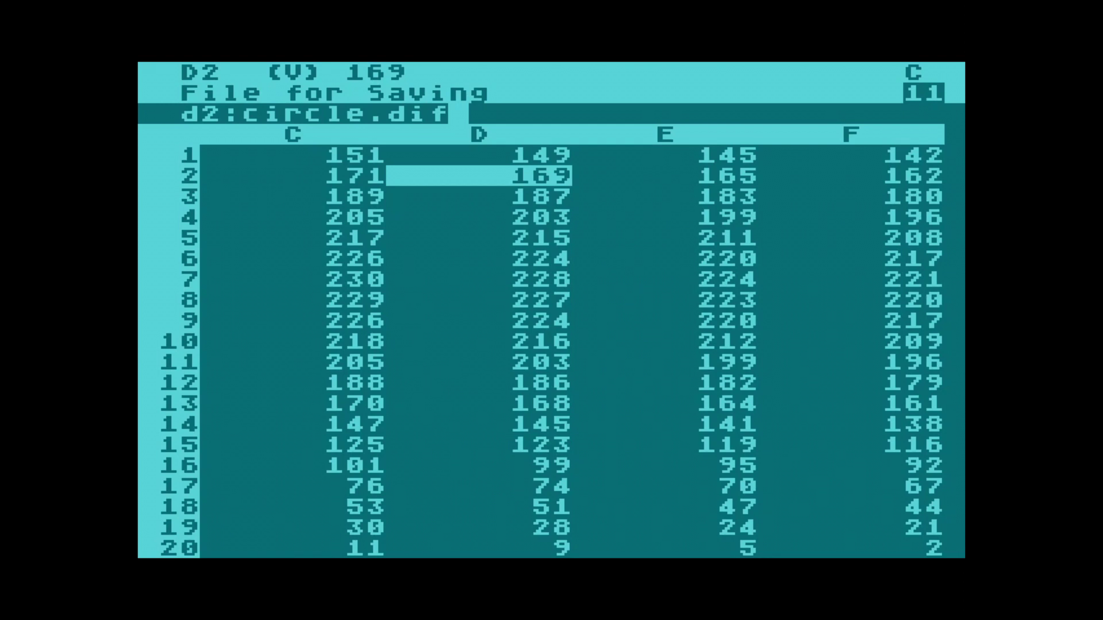
{"action": "key", "text": "Return"}
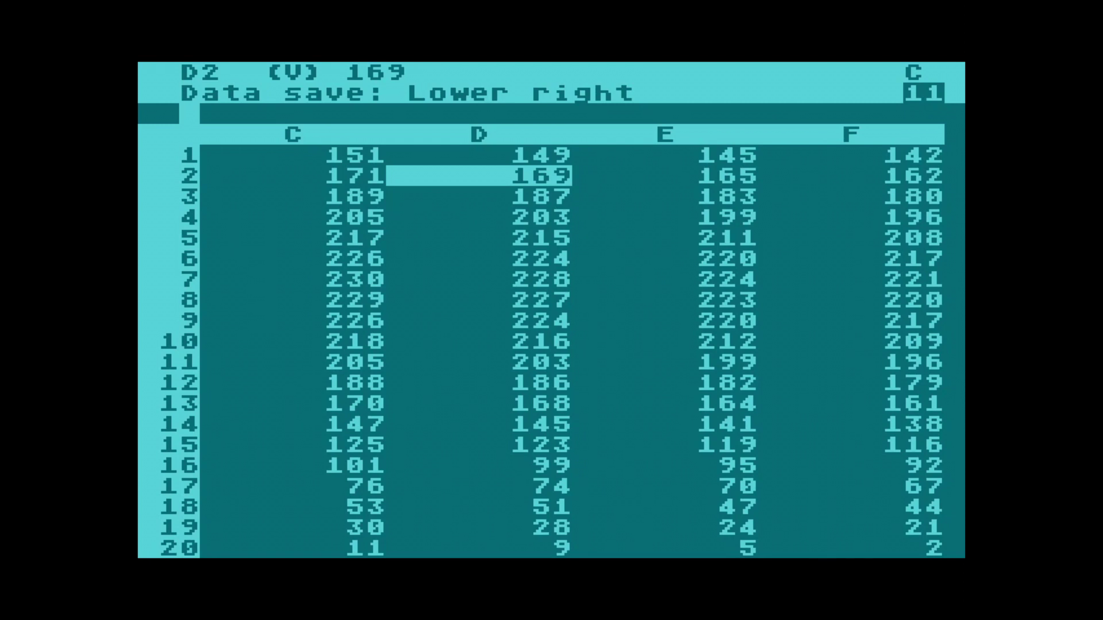
Step: Set AE31 as the DIF range's lower-right corner and accept the default order to finish saving
{"action": "key", "text": "Down"}
{"action": "key", "text": "Down"}
{"action": "key", "text": "Down"}
{"action": "key", "text": "Down"}
{"action": "key", "text": "Down"}
{"action": "key", "text": "Right"}
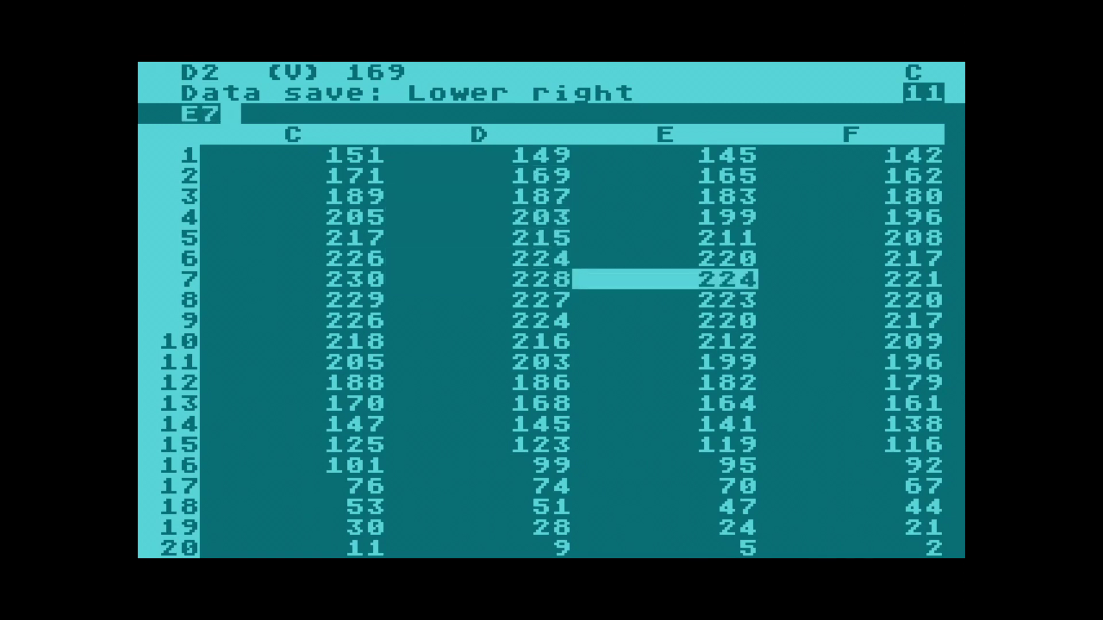
{"action": "key", "text": "Right"}
{"action": "key", "text": "Right"}
{"action": "key", "text": "Right"}
{"action": "key", "text": "Right"}
{"action": "key", "text": "Right"}
{"action": "key", "text": "Right"}
{"action": "key", "text": "Right"}
{"action": "key", "text": "Right"}
{"action": "key", "text": "Right"}
{"action": "key", "text": "Right"}
{"action": "key", "text": "Right"}
{"action": "key", "text": "Right"}
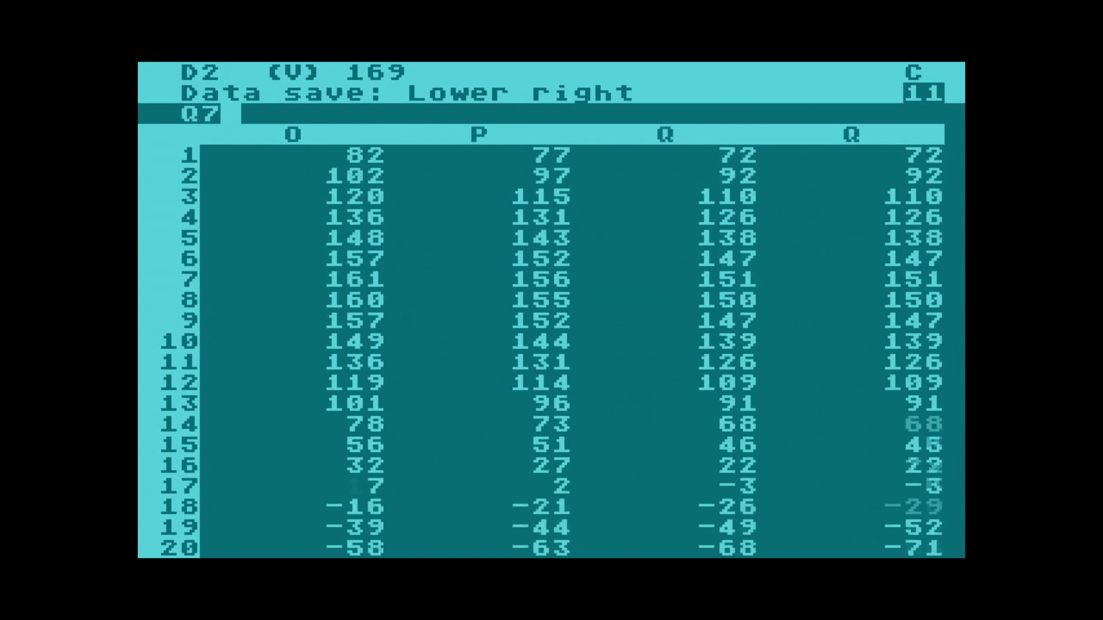
{"action": "key", "text": "Right"}
{"action": "key", "text": "Right"}
{"action": "key", "text": "Right"}
{"action": "key", "text": "Right"}
{"action": "key", "text": "Right"}
{"action": "key", "text": "Right"}
{"action": "key", "text": "Right"}
{"action": "key", "text": "Right"}
{"action": "key", "text": "Right"}
{"action": "key", "text": "Right"}
{"action": "key", "text": "Right"}
{"action": "key", "text": "Right"}
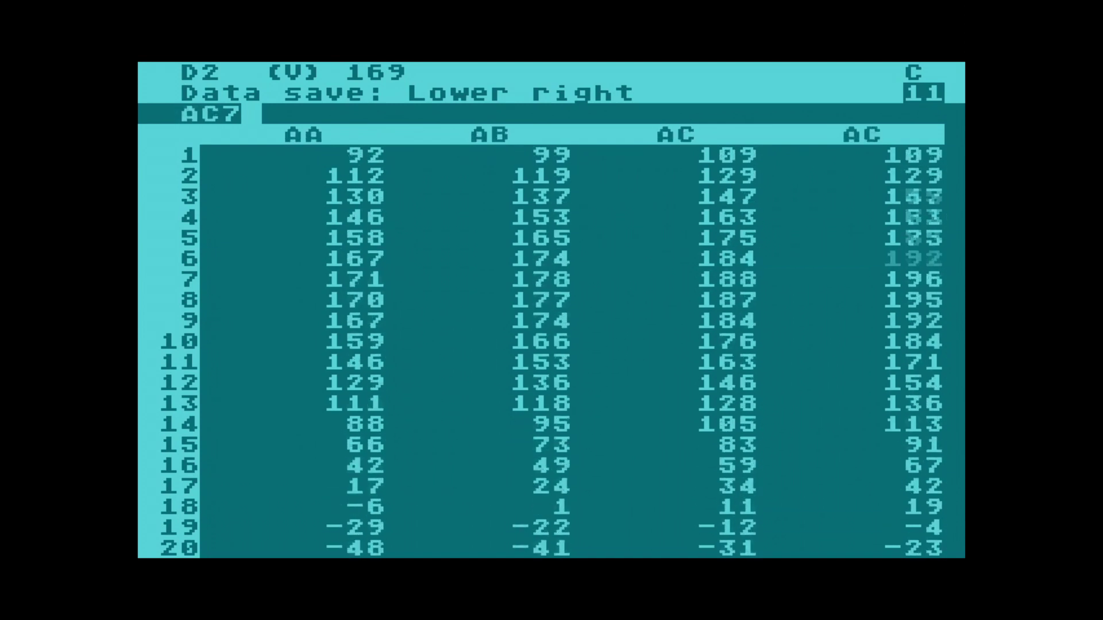
{"action": "key", "text": "Right"}
{"action": "key", "text": "Right"}
{"action": "key", "text": "Right"}
{"action": "key", "text": "Right"}
{"action": "key", "text": "Right"}
{"action": "key", "text": "Left"}
{"action": "key", "text": "Left"}
{"action": "key", "text": "Left"}
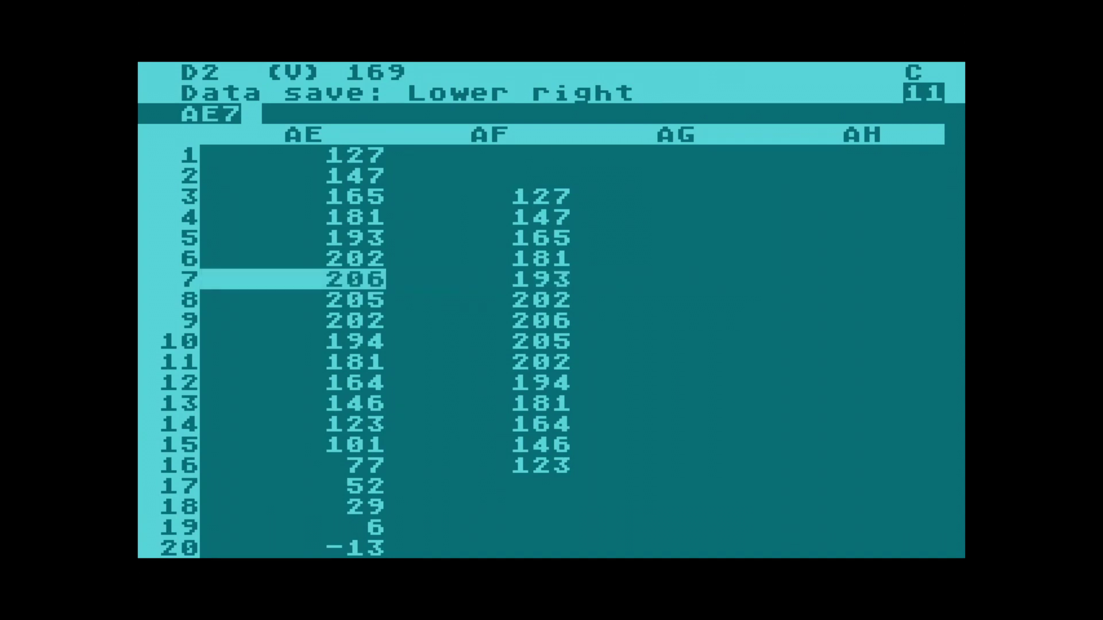
{"action": "key", "text": "Down"}
{"action": "key", "text": "Down"}
{"action": "key", "text": "Down"}
{"action": "key", "text": "Down"}
{"action": "key", "text": "Down"}
{"action": "key", "text": "Down"}
{"action": "key", "text": "Down"}
{"action": "key", "text": "Down"}
{"action": "key", "text": "Down"}
{"action": "key", "text": "Down"}
{"action": "key", "text": "Down"}
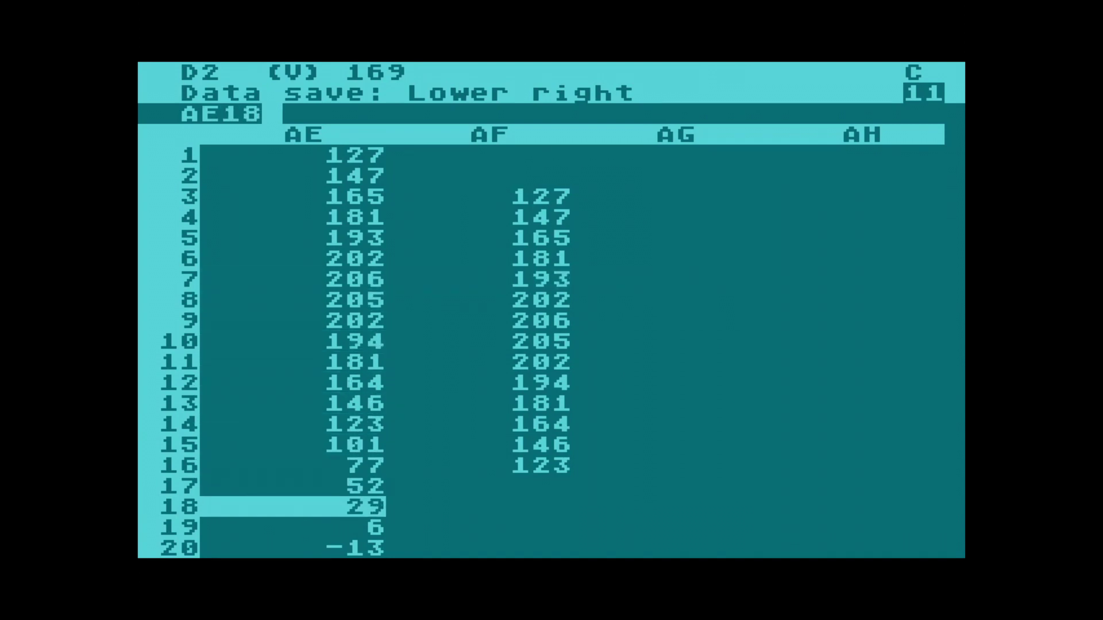
{"action": "key", "text": "Down"}
{"action": "key", "text": "Down"}
{"action": "key", "text": "Down"}
{"action": "key", "text": "Down"}
{"action": "key", "text": "Down"}
{"action": "key", "text": "Down"}
{"action": "key", "text": "Down"}
{"action": "key", "text": "Down"}
{"action": "key", "text": "Down"}
{"action": "key", "text": "Down"}
{"action": "key", "text": "Down"}
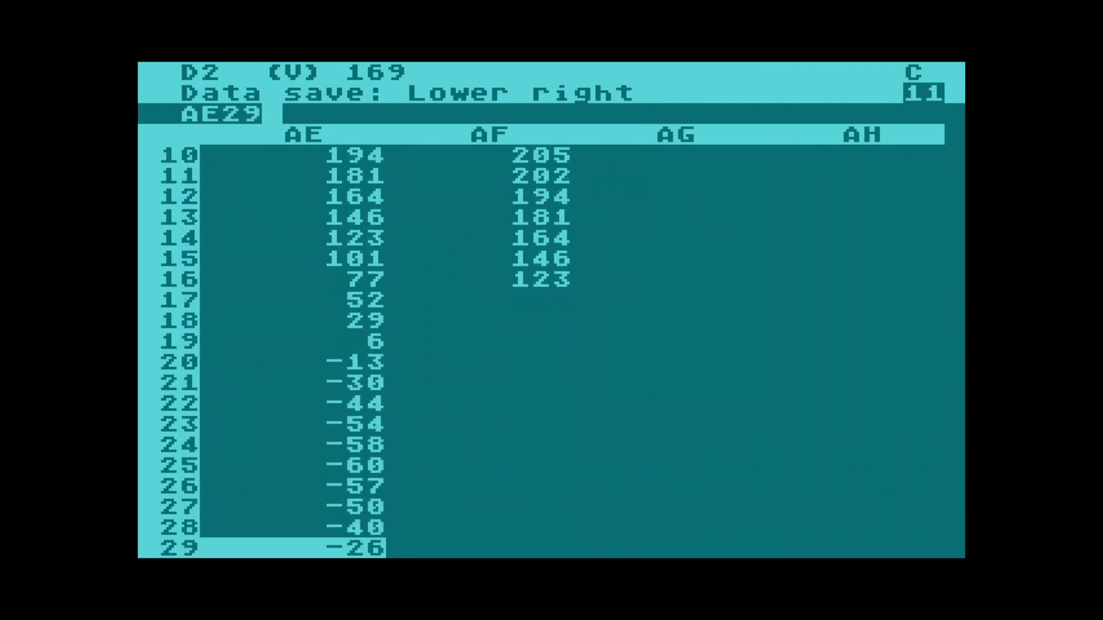
{"action": "key", "text": "Down"}
{"action": "key", "text": "Down"}
{"action": "key", "text": "Down"}
{"action": "key", "text": "Down"}
{"action": "key", "text": "Down"}
{"action": "key", "text": "Up"}
{"action": "key", "text": "Up"}
{"action": "key", "text": "Up"}
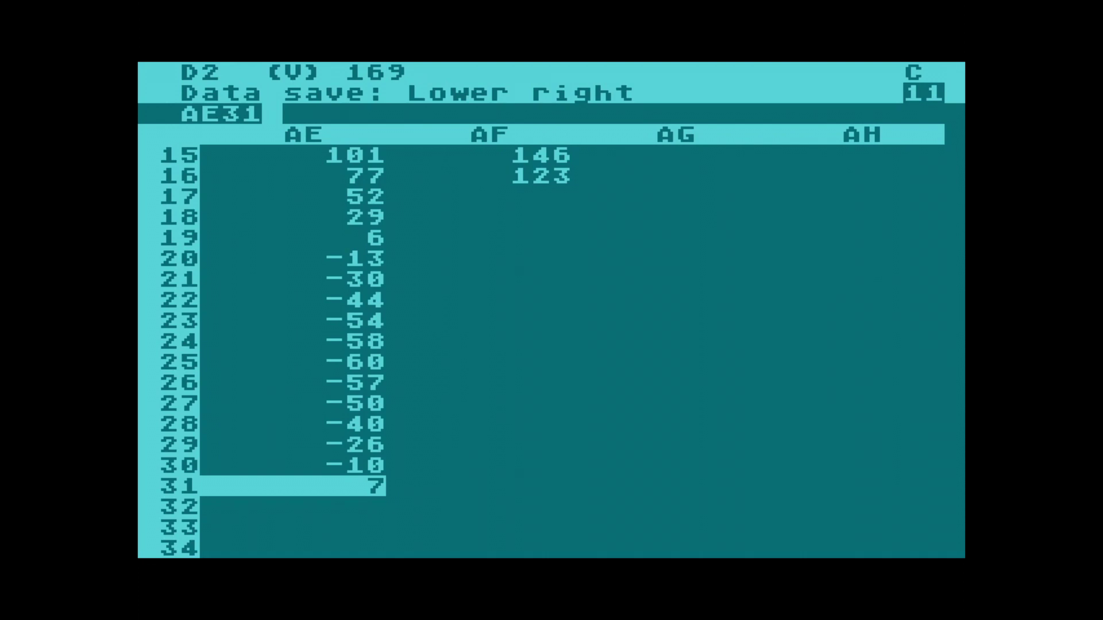
{"action": "key", "text": "Return"}
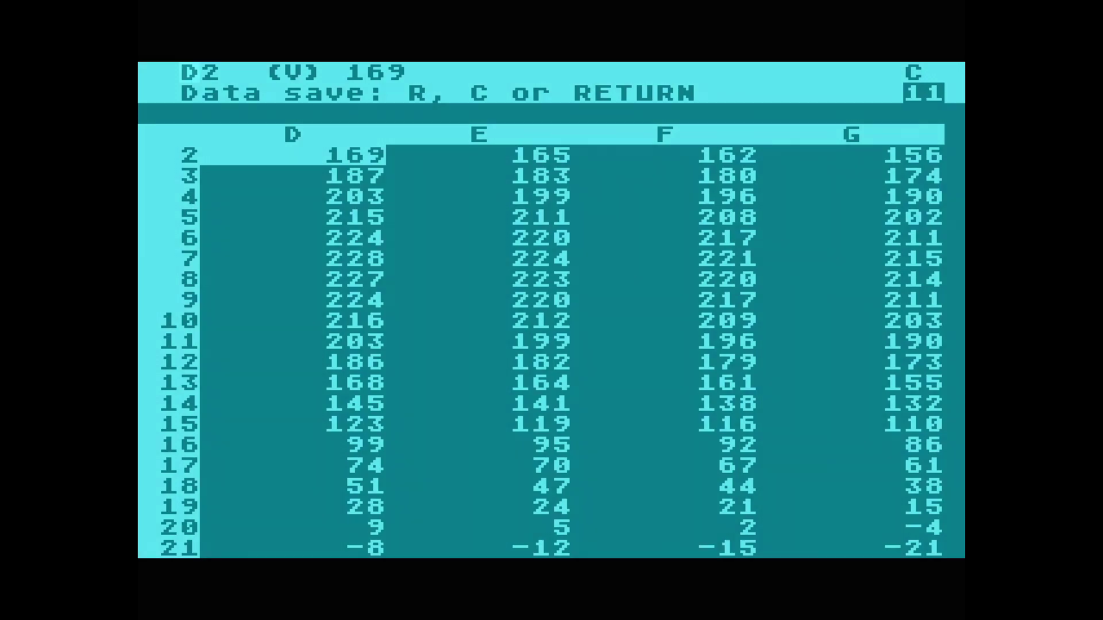
{"action": "key", "text": "Return"}
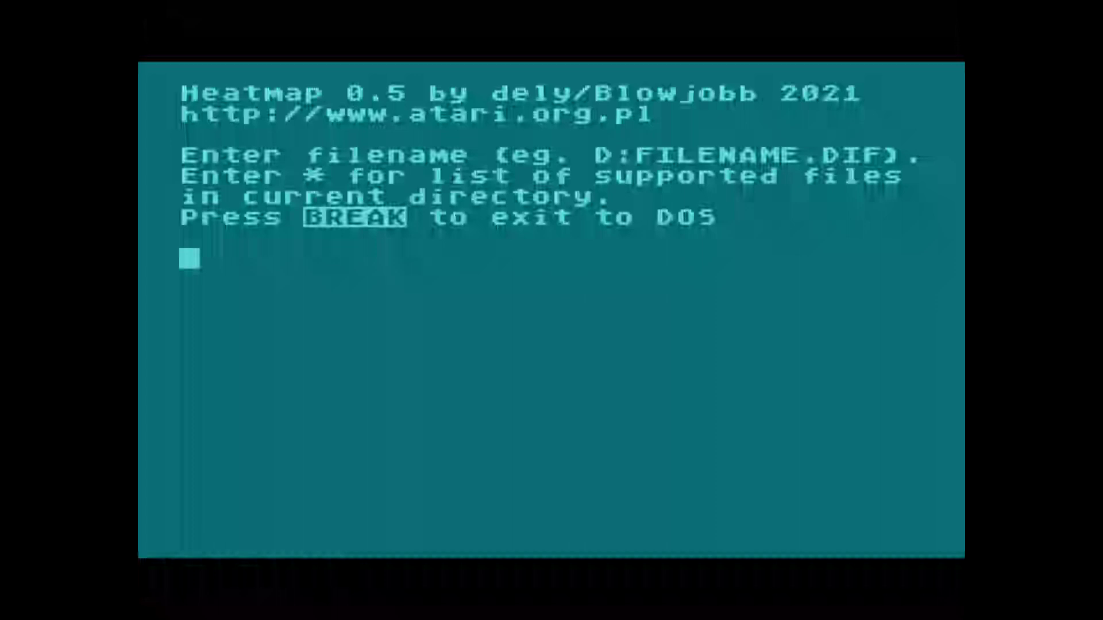
Step: List the supported files in Heatmap's current directory using the * wildcard
{"action": "type", "text": "*"}
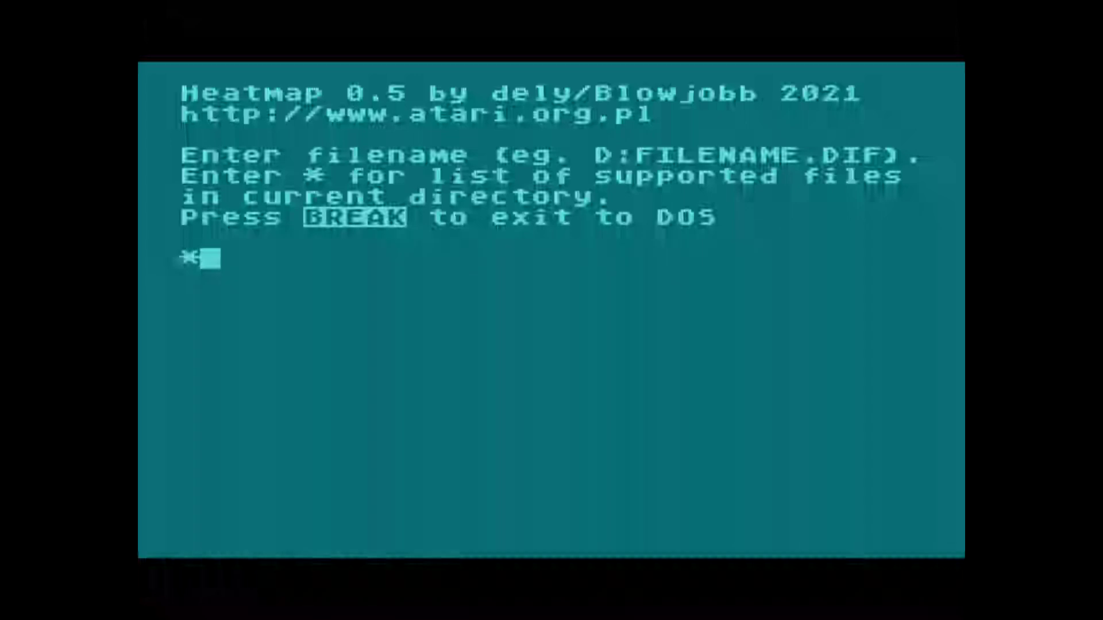
{"action": "key", "text": "Return"}
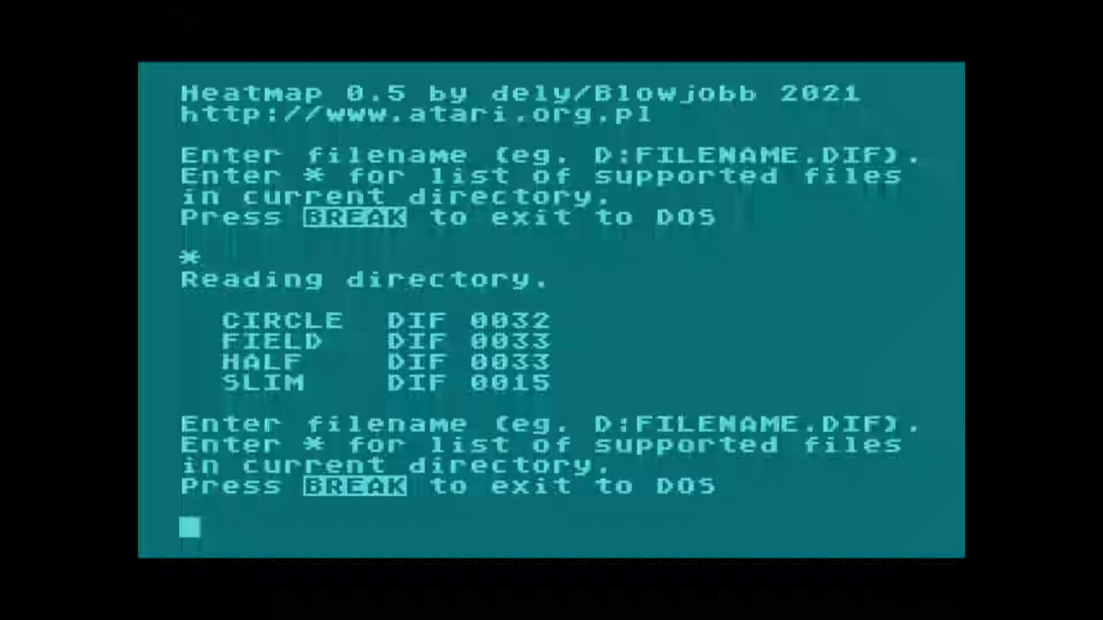
Step: Load CIRCLE.DIF into Heatmap, then request the * file listing again
{"action": "type", "text": "CIRCLE."}
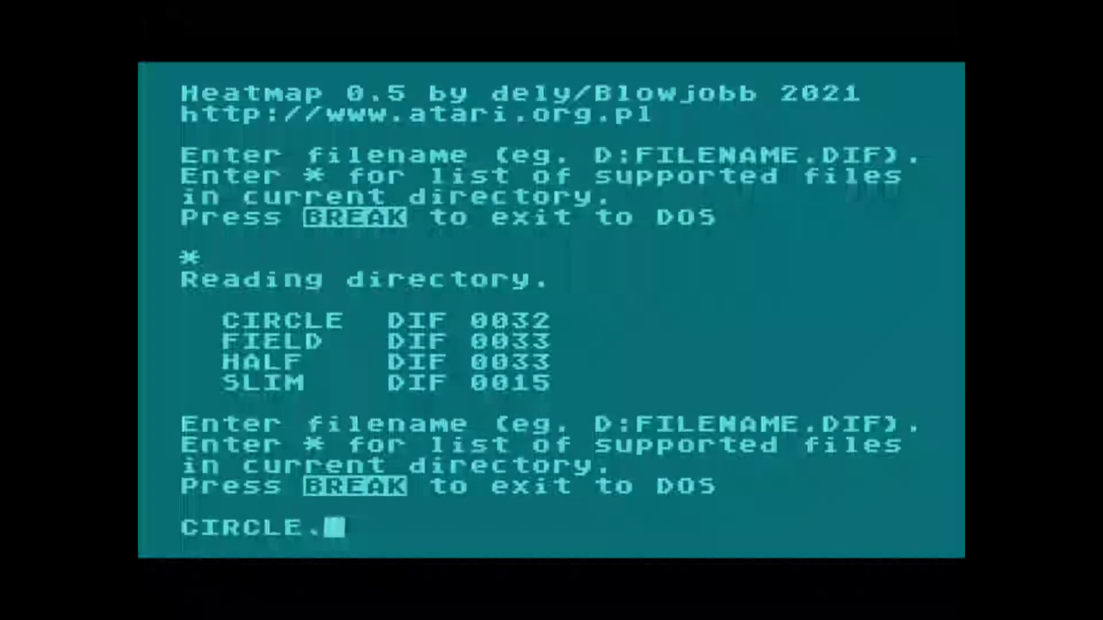
{"action": "type", "text": "DIF"}
{"action": "key", "text": "Return"}
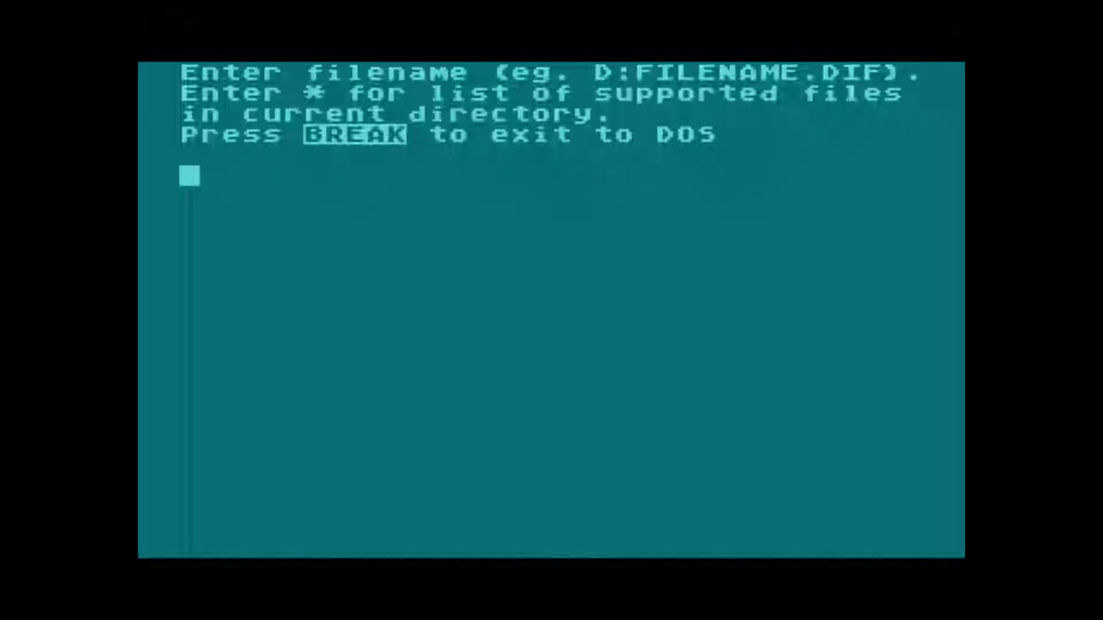
{"action": "type", "text": "*"}
{"action": "key", "text": "Return"}
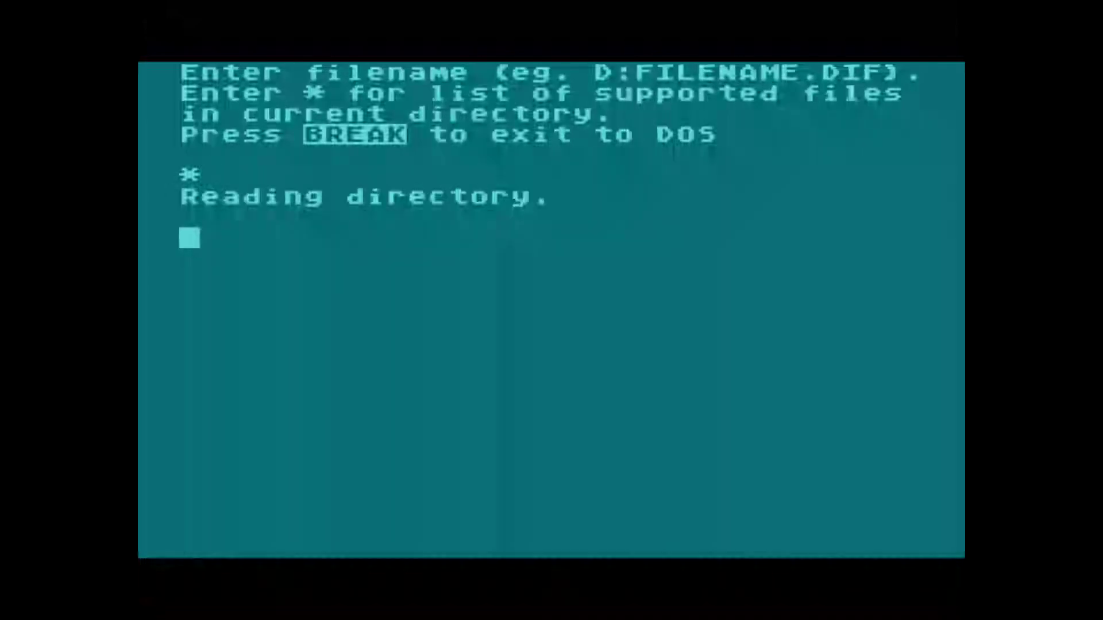